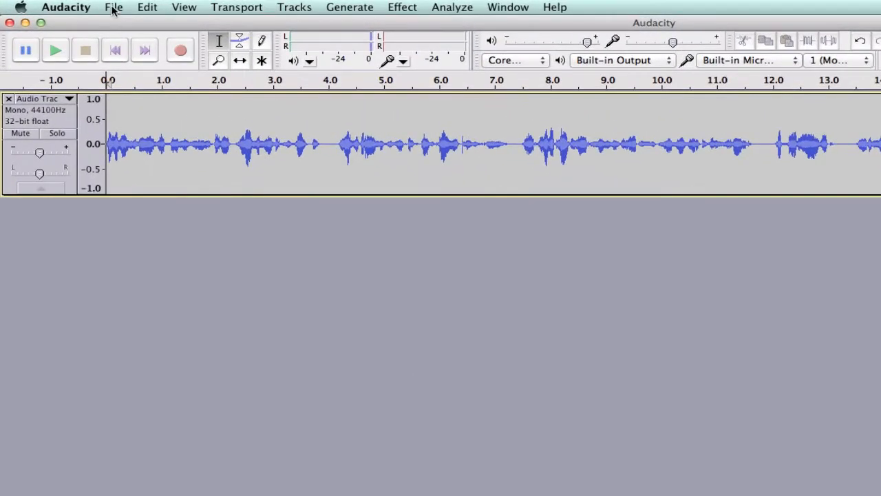
- Import Roots Rock.wav from the Desktop as a new track, making a copy of the file before editing
{"action": "left_click", "coordinate": [114, 8]}
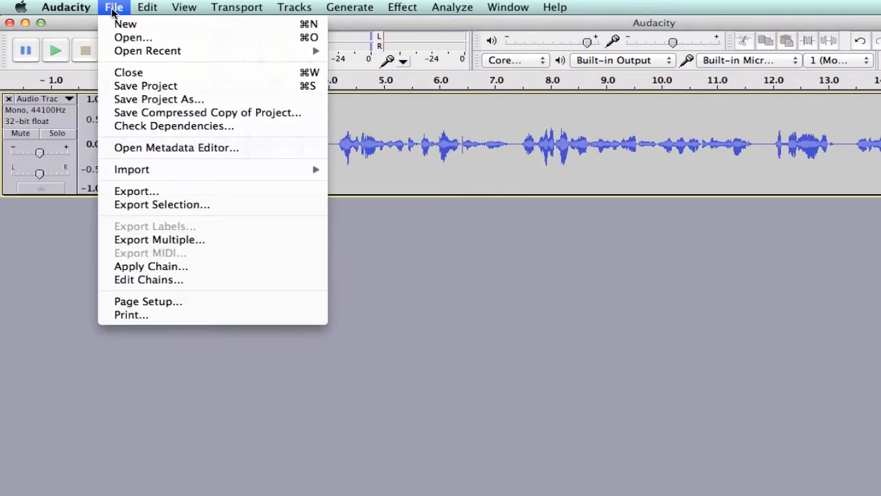
{"action": "mouse_move", "coordinate": [172, 173]}
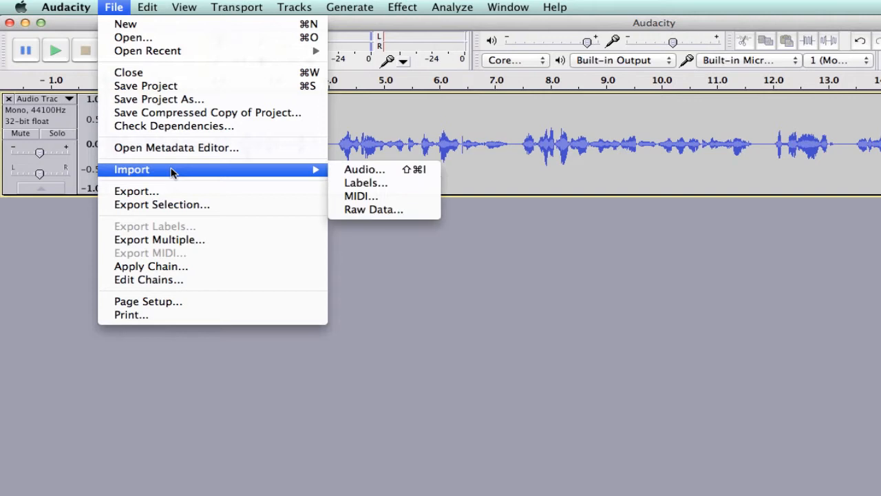
{"action": "left_click", "coordinate": [358, 172]}
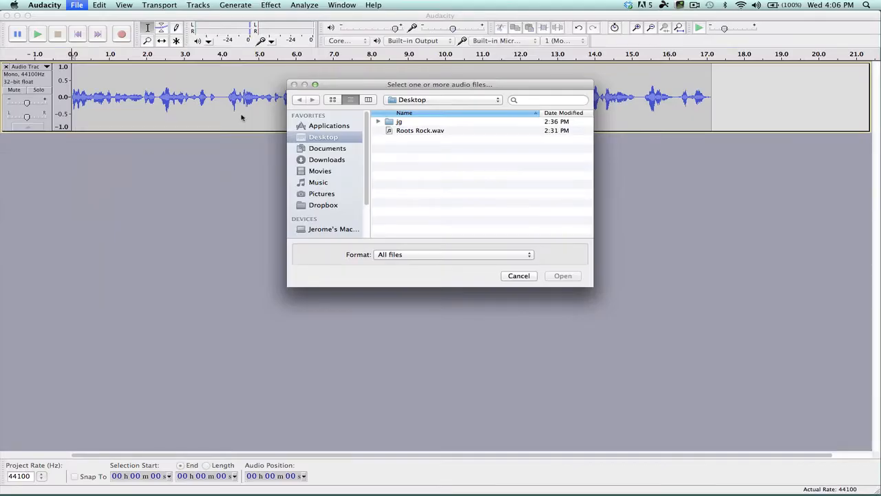
{"action": "left_click", "coordinate": [422, 131]}
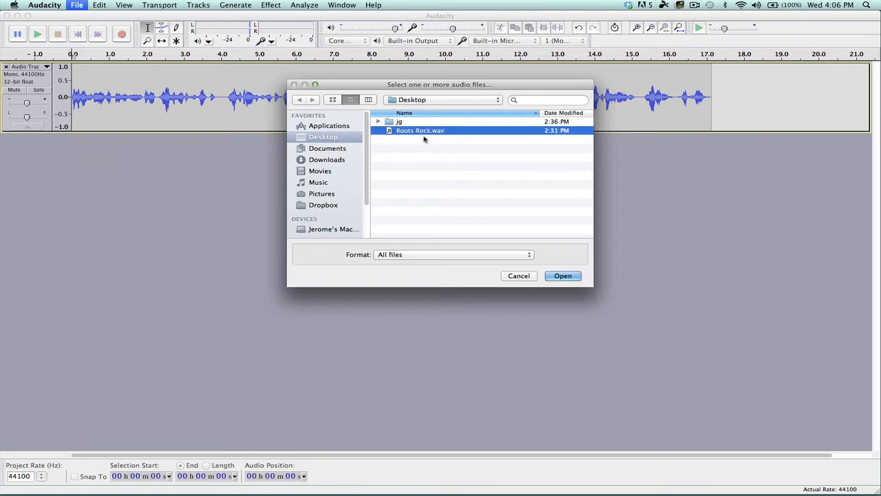
{"action": "left_click", "coordinate": [563, 276]}
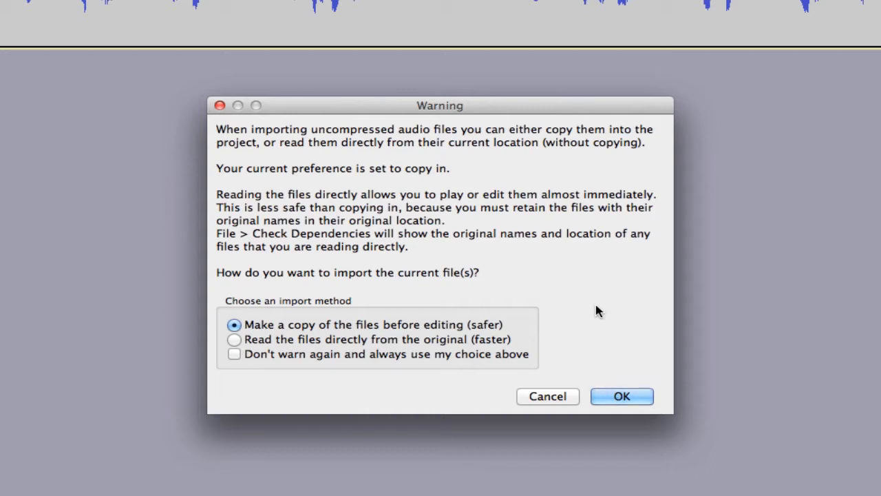
{"action": "left_click", "coordinate": [633, 399]}
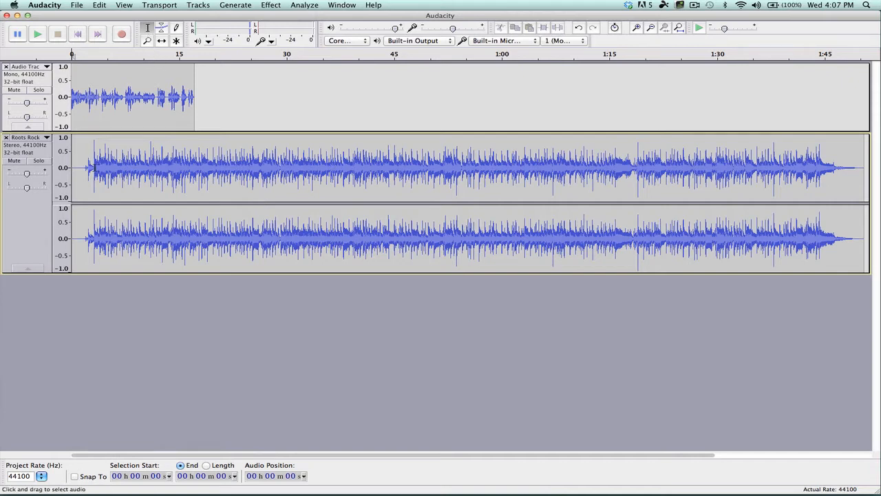
- Trim the Roots Rock track by deleting its first 2 seconds of silence and everything after about 25 seconds
{"action": "left_click_drag", "start_coordinate": [85, 168], "coordinate": [58, 167]}
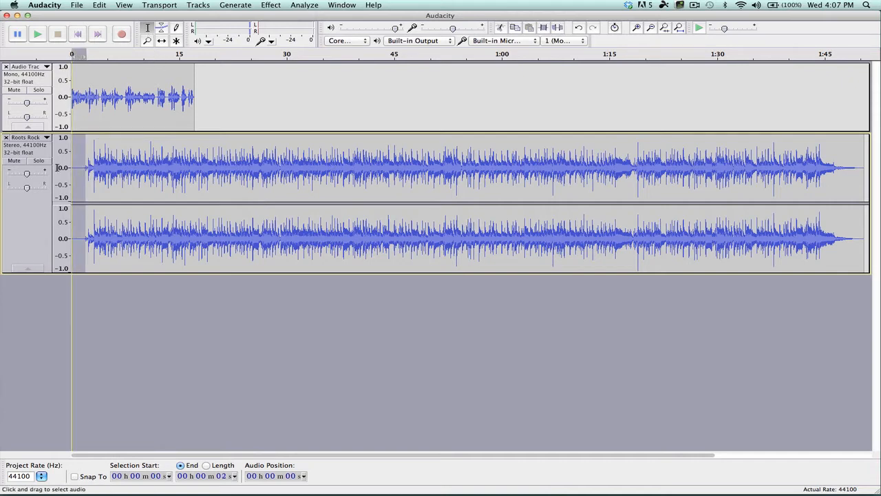
{"action": "key", "text": "Delete"}
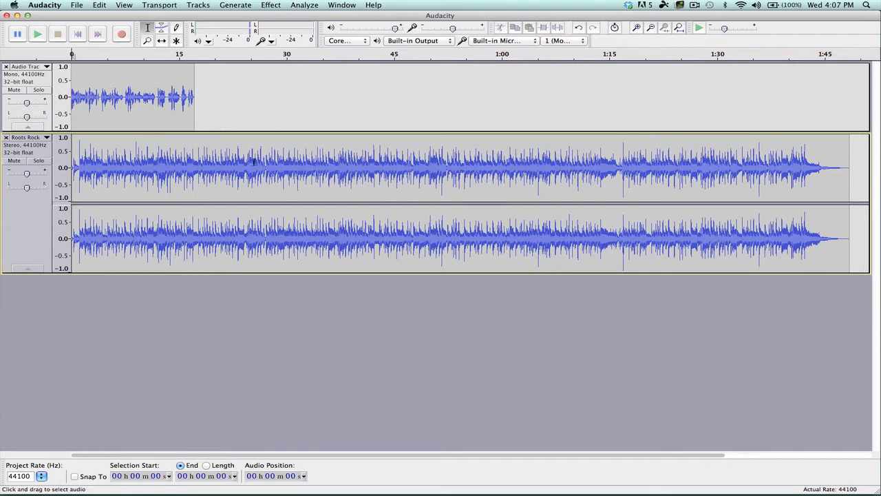
{"action": "left_click_drag", "start_coordinate": [254, 161], "coordinate": [860, 179]}
{"action": "key", "text": "Delete"}
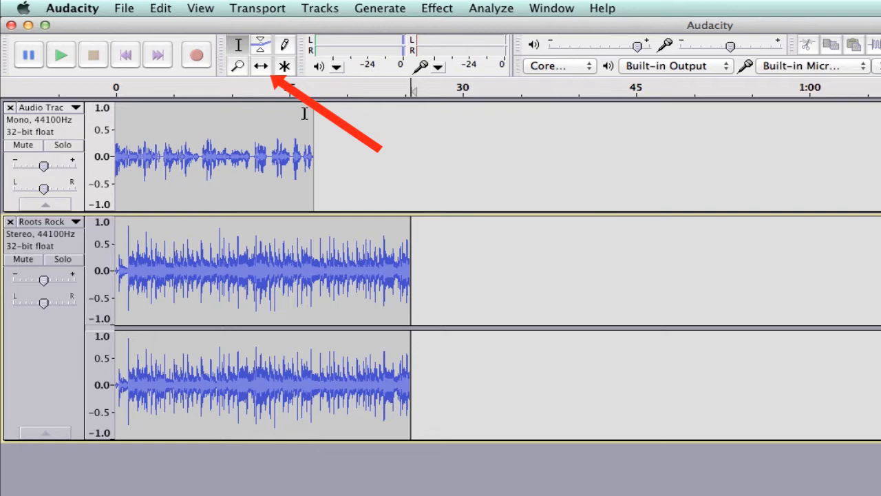
- Shift the narration clip with the Time Shift tool to start at about 4 seconds, and return to the Selection tool
{"action": "left_click", "coordinate": [260, 69]}
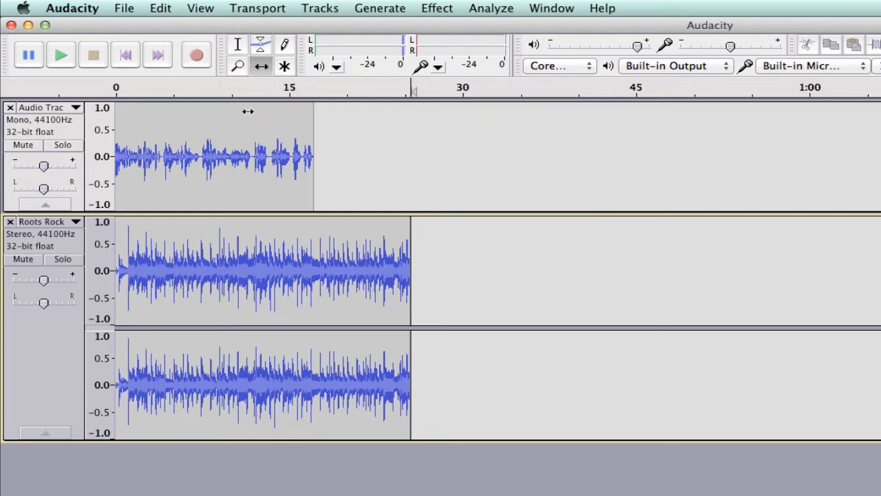
{"action": "left_click_drag", "start_coordinate": [216, 126], "coordinate": [254, 145]}
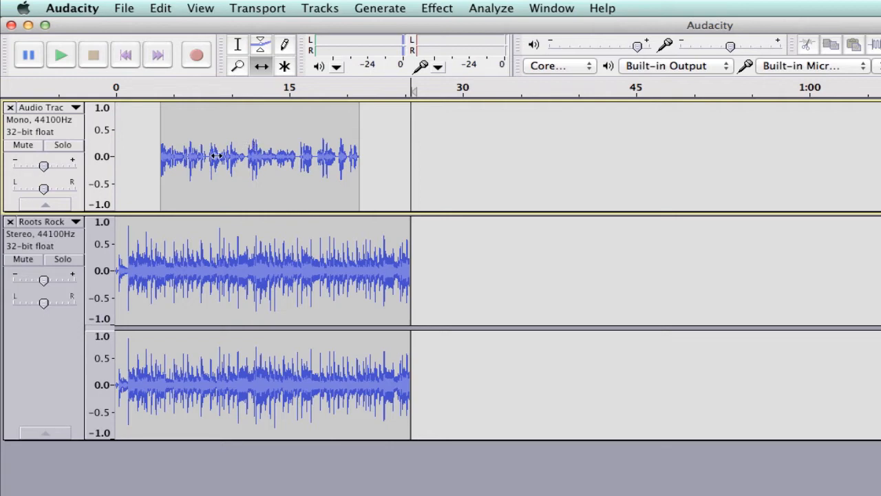
{"action": "left_click", "coordinate": [237, 45]}
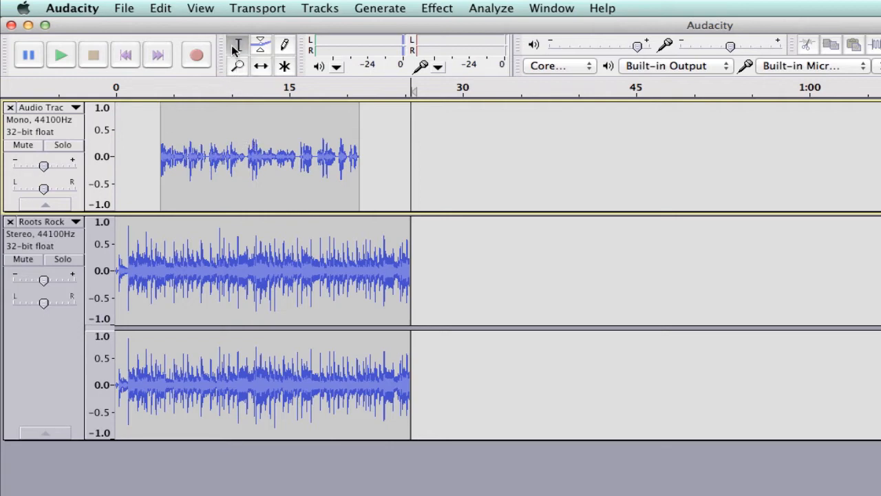
- Play both tracks from the beginning to check the narration's timing and level against the music, and stop playback
{"action": "left_click", "coordinate": [126, 57]}
{"action": "left_click", "coordinate": [61, 56]}
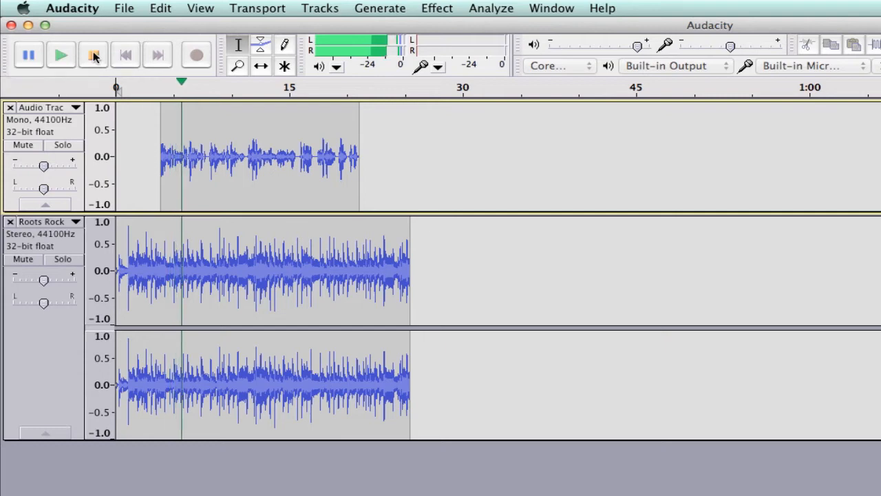
{"action": "left_click", "coordinate": [94, 57]}
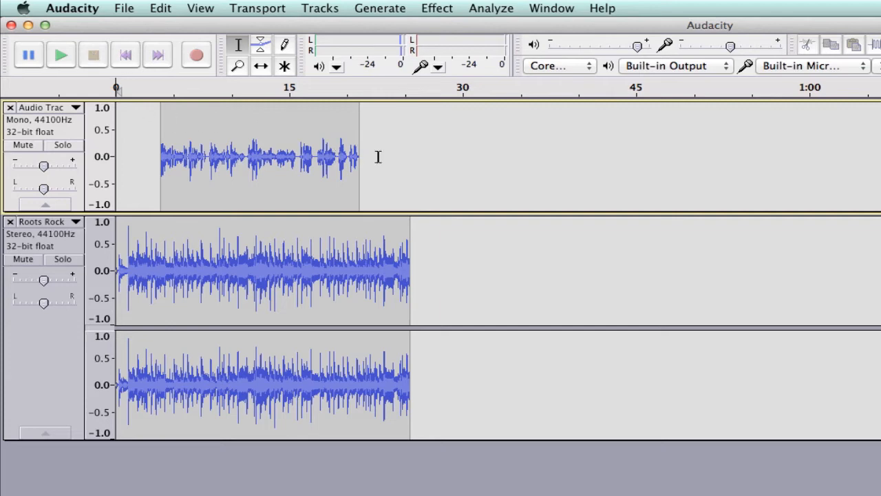
- Select the whole narration clip and amplify it by 6.9 dB
{"action": "left_click_drag", "start_coordinate": [379, 156], "coordinate": [154, 153]}
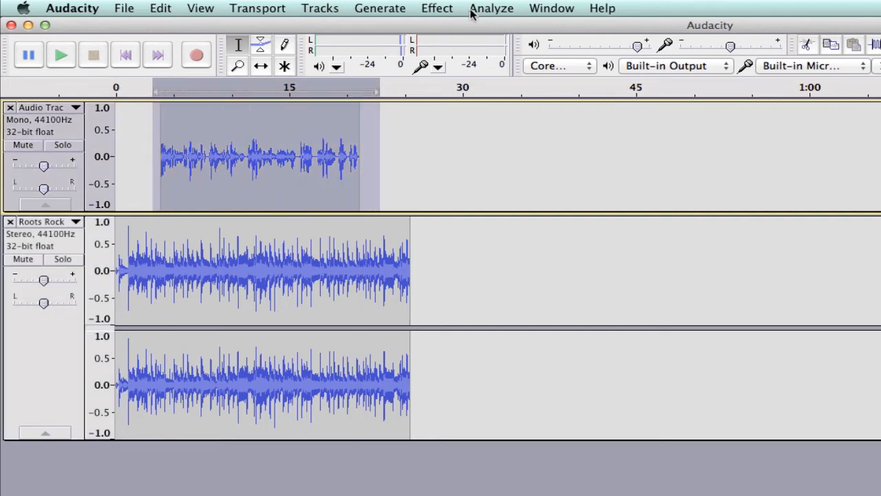
{"action": "left_click", "coordinate": [439, 8]}
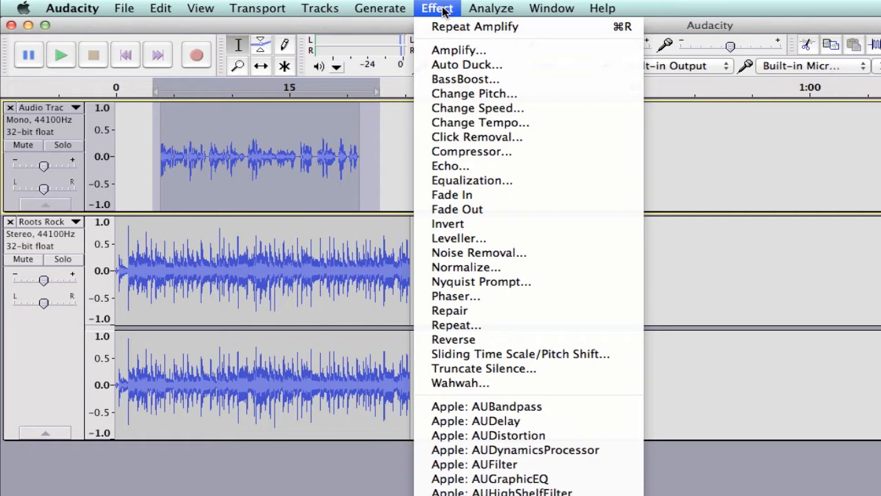
{"action": "left_click", "coordinate": [467, 50]}
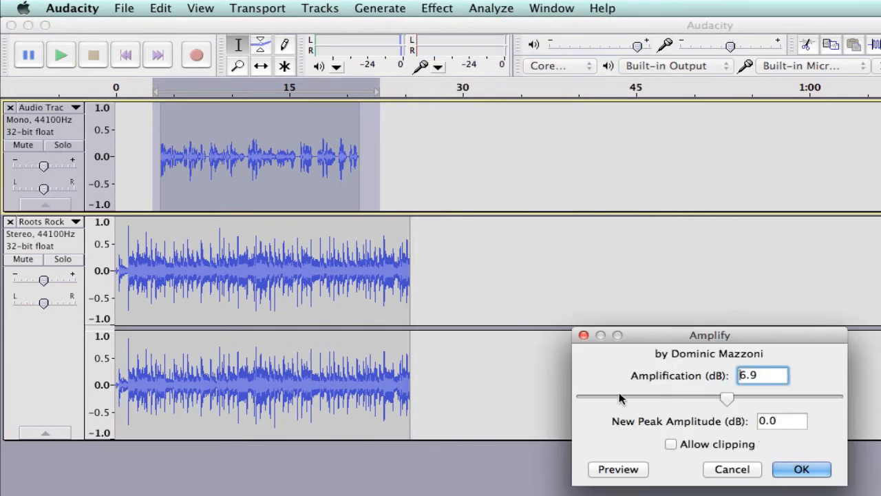
{"action": "left_click", "coordinate": [805, 470]}
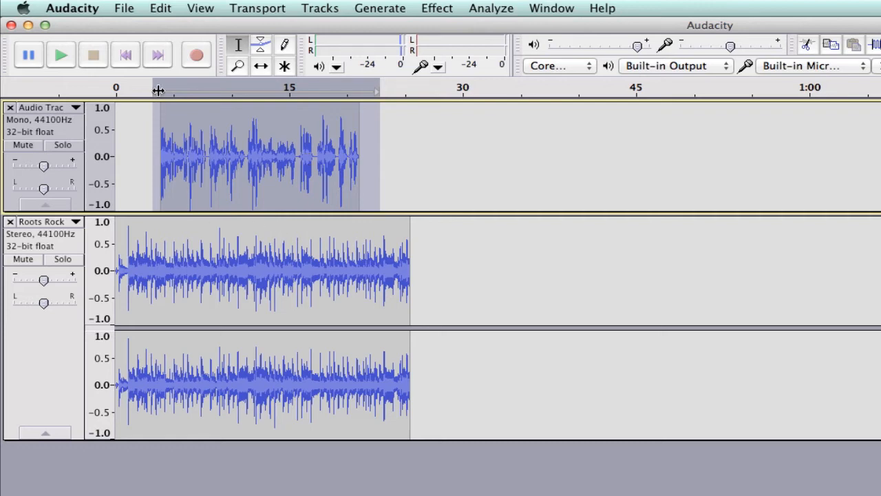
- With the Envelope tool, fade the music down to about 0.2 between about 2.5 and 4 seconds, where the narration begins
{"action": "left_click", "coordinate": [260, 47]}
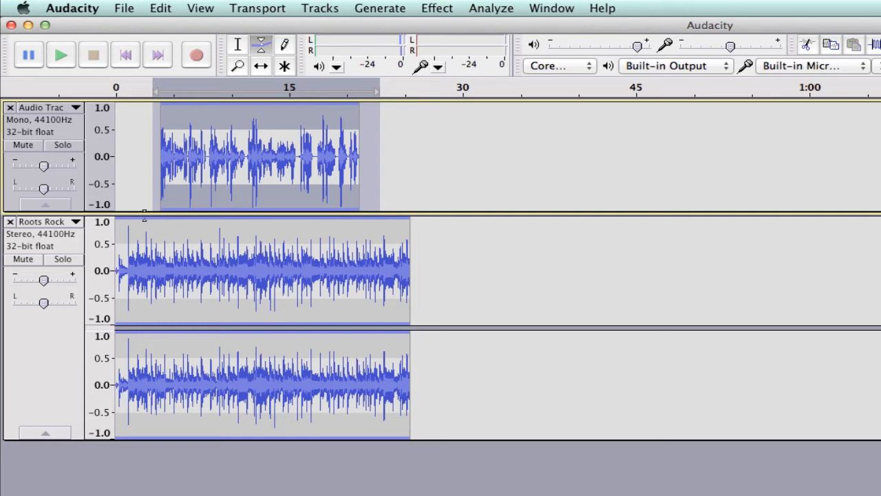
{"action": "left_click", "coordinate": [146, 217]}
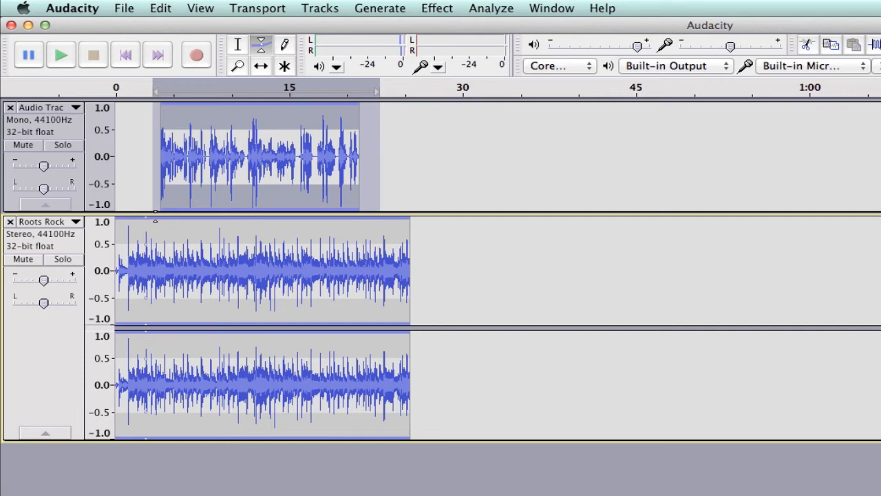
{"action": "left_click_drag", "start_coordinate": [156, 219], "coordinate": [165, 257]}
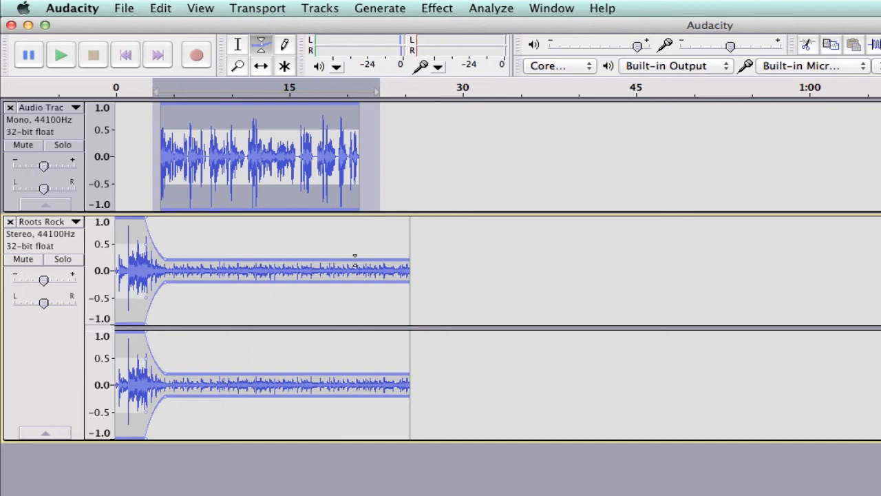
- Add envelope points that raise the music back to full volume between about 20 and 22 seconds, around the narration's end
{"action": "left_click", "coordinate": [354, 261]}
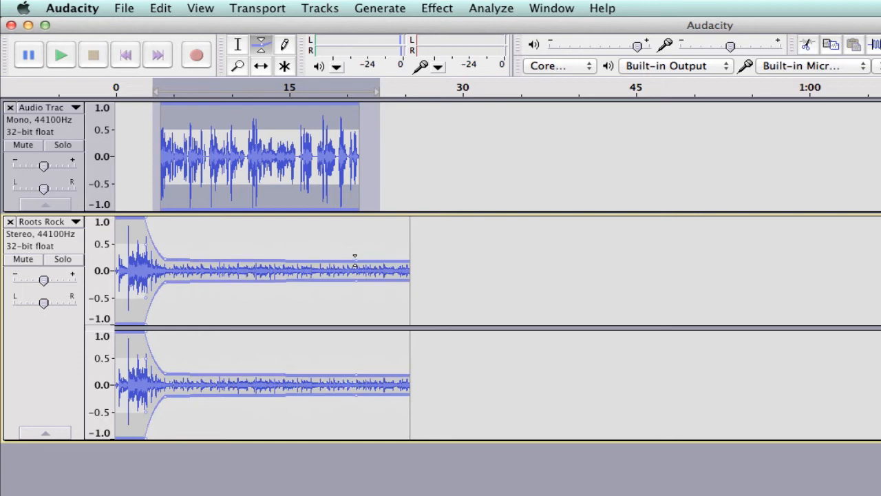
{"action": "left_click_drag", "start_coordinate": [367, 258], "coordinate": [372, 219]}
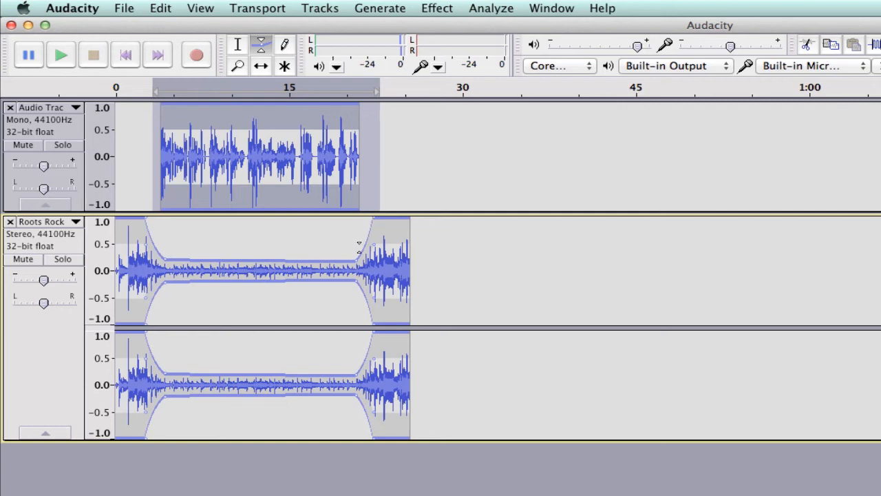
{"action": "left_click_drag", "start_coordinate": [357, 259], "coordinate": [345, 260]}
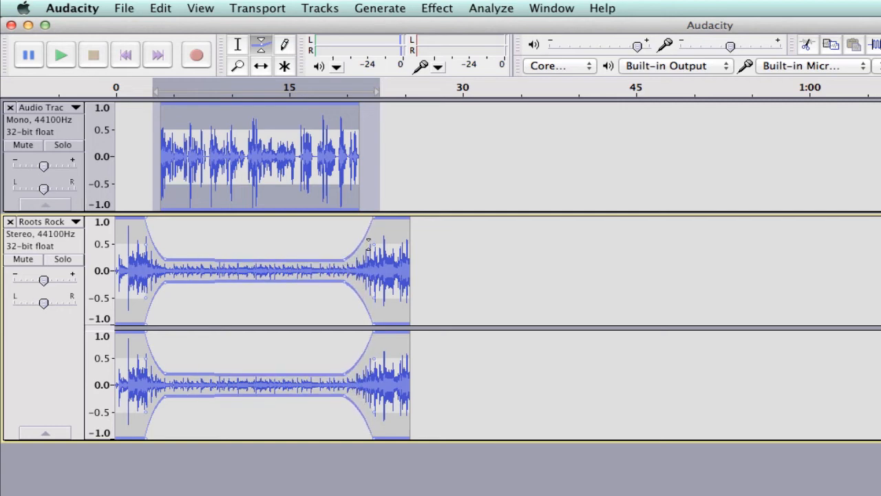
- Shape the end of the music's envelope into a fade-out to silence from about 23 seconds to the clip's end
{"action": "left_click", "coordinate": [397, 219]}
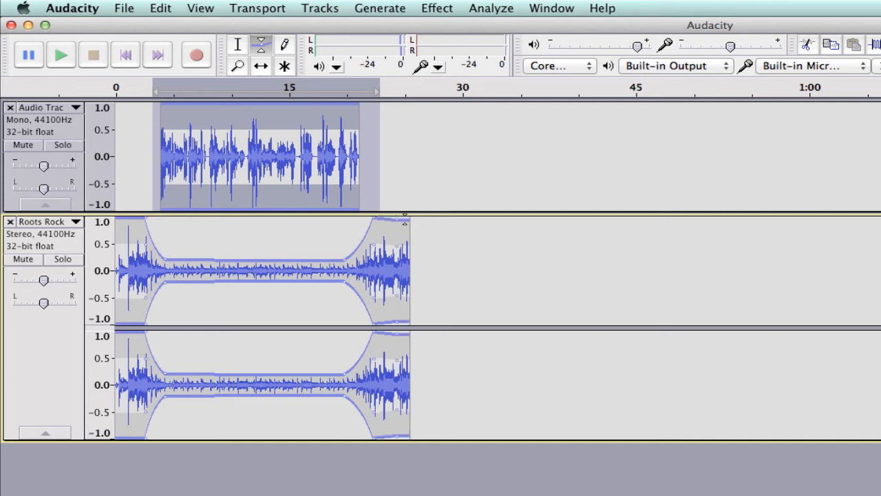
{"action": "left_click_drag", "start_coordinate": [409, 219], "coordinate": [411, 247]}
{"action": "left_click_drag", "start_coordinate": [414, 258], "coordinate": [414, 265]}
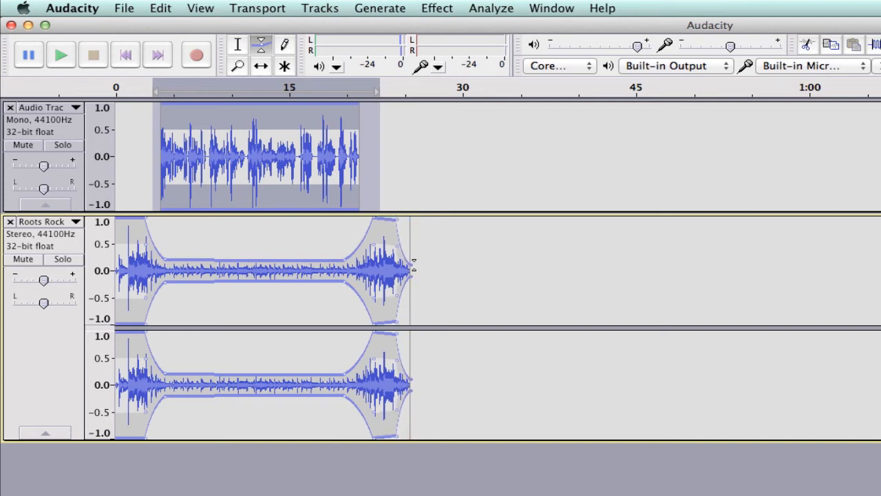
{"action": "left_click_drag", "start_coordinate": [395, 219], "coordinate": [376, 217]}
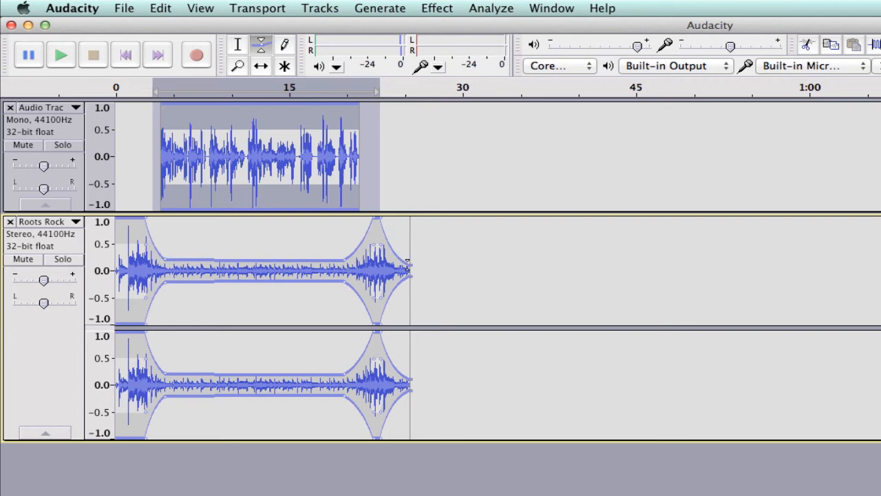
{"action": "left_click_drag", "start_coordinate": [407, 261], "coordinate": [407, 270]}
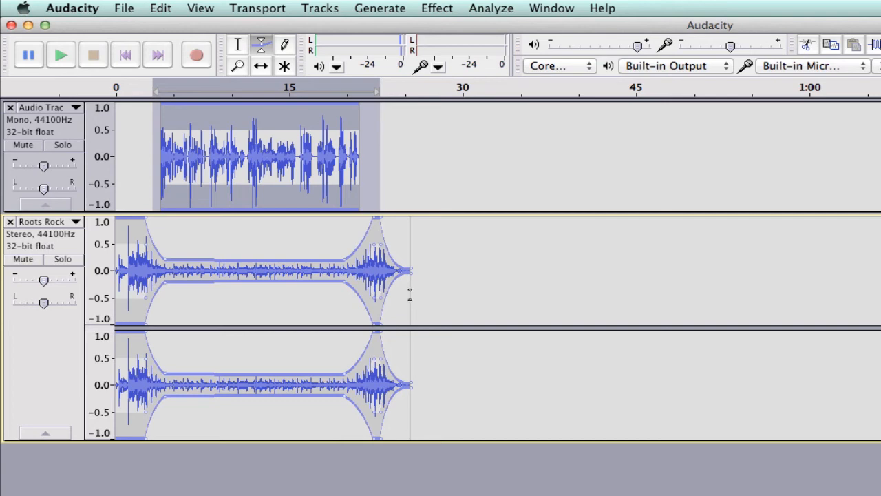
- Play the mix from the beginning to check the music's fade under the narration, and stop playback
{"action": "left_click", "coordinate": [126, 55]}
{"action": "left_click", "coordinate": [60, 55]}
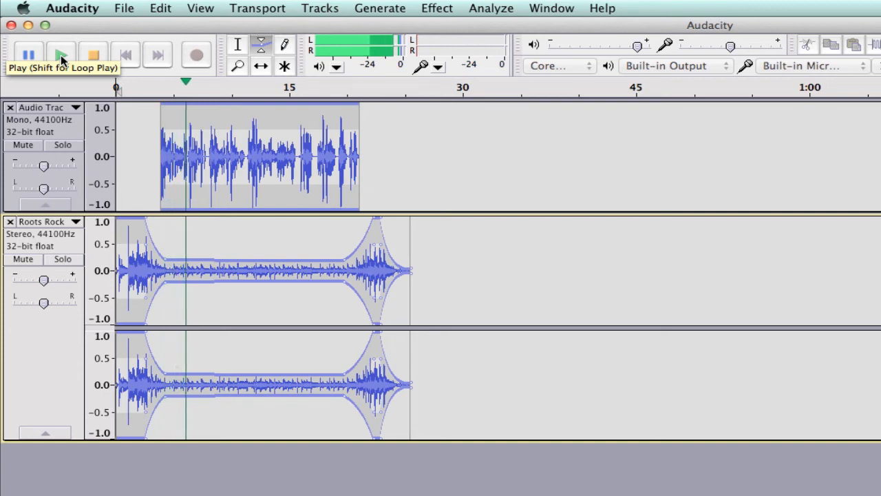
{"action": "left_click", "coordinate": [93, 55]}
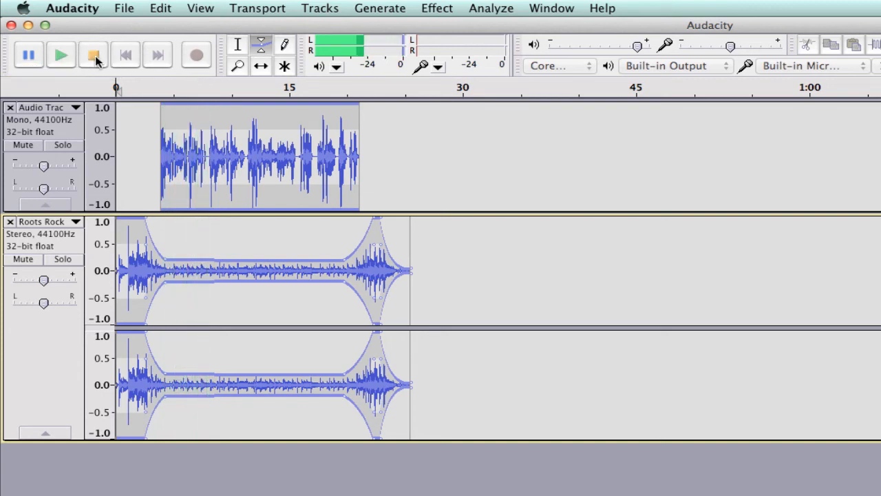
- Play the mix from about 18 seconds with the Selection tool to check the music's return and final fade-out
{"action": "left_click", "coordinate": [238, 44]}
{"action": "left_click", "coordinate": [323, 131]}
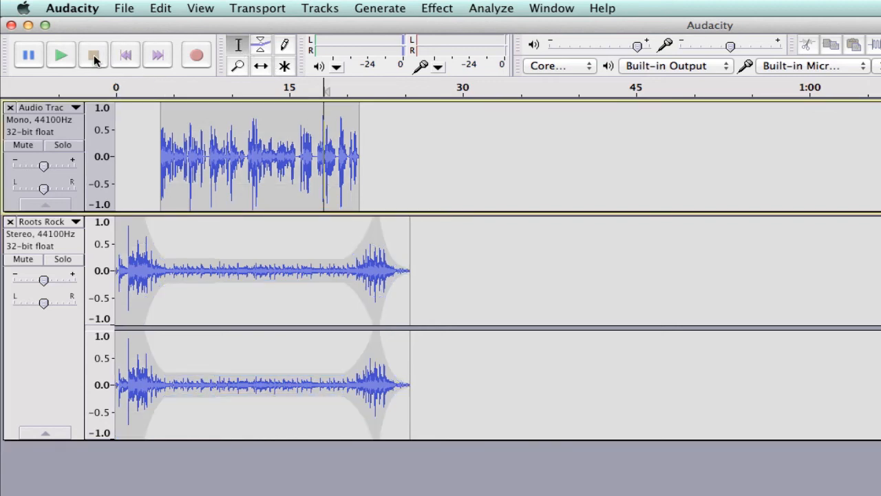
{"action": "left_click", "coordinate": [61, 57]}
- Start exporting the whole mix to the Desktop with the file name "narration with music"
{"action": "left_click", "coordinate": [124, 9]}
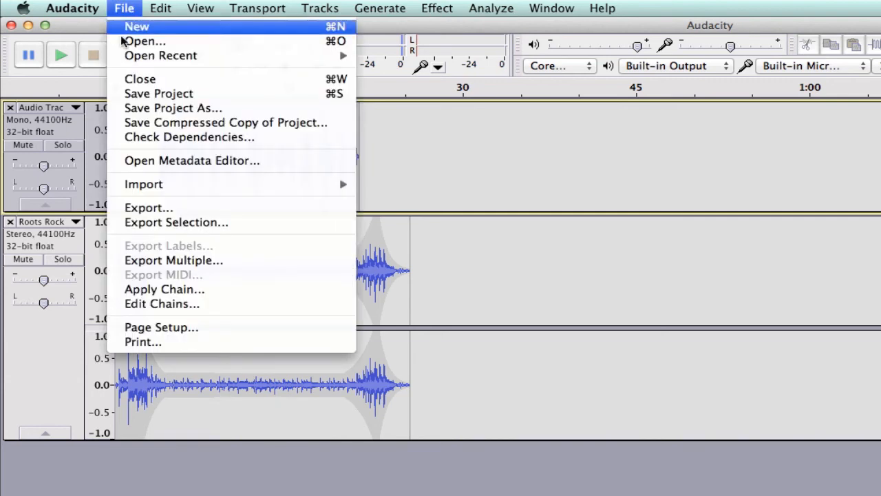
{"action": "left_click", "coordinate": [165, 210]}
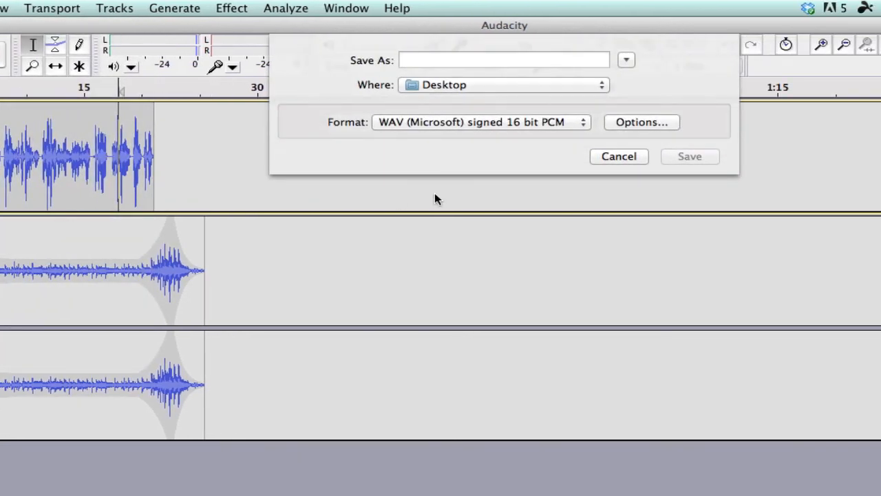
{"action": "type", "text": "narra"}
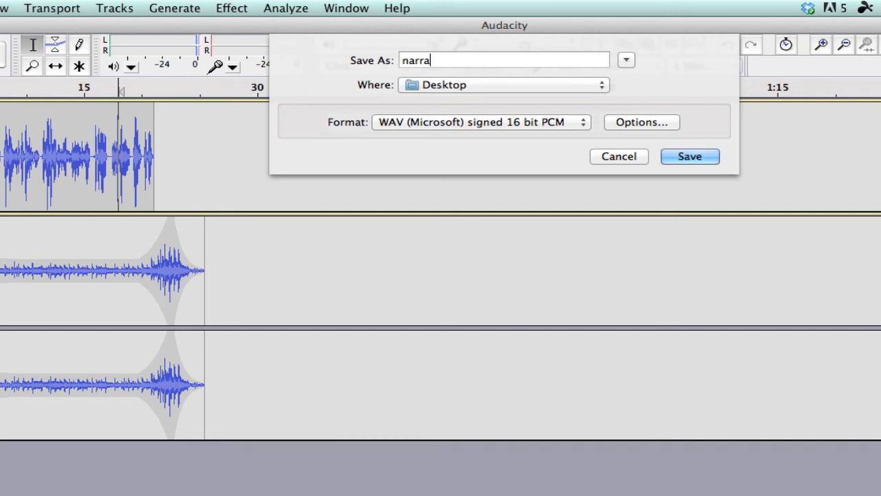
{"action": "type", "text": "tion with music"}
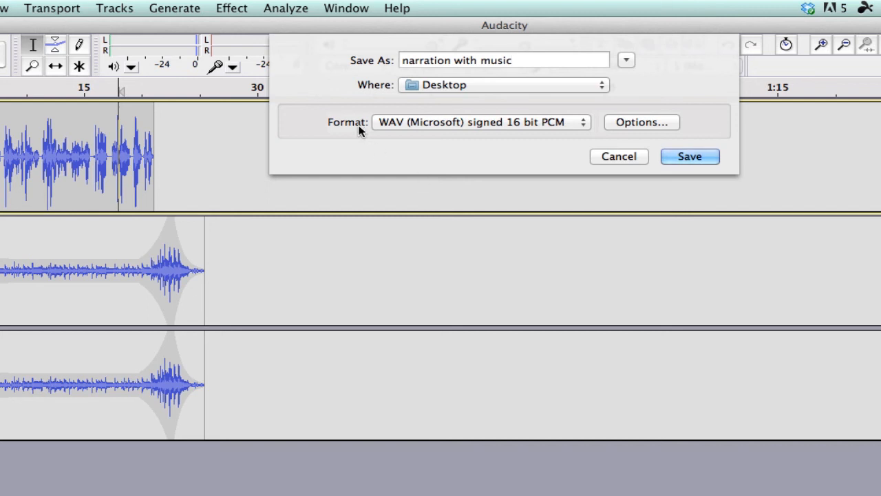
- Save the export as WAV (Microsoft) signed 16 bit PCM with blank metadata, accepting the mixdown to two stereo channels
{"action": "left_click", "coordinate": [584, 122]}
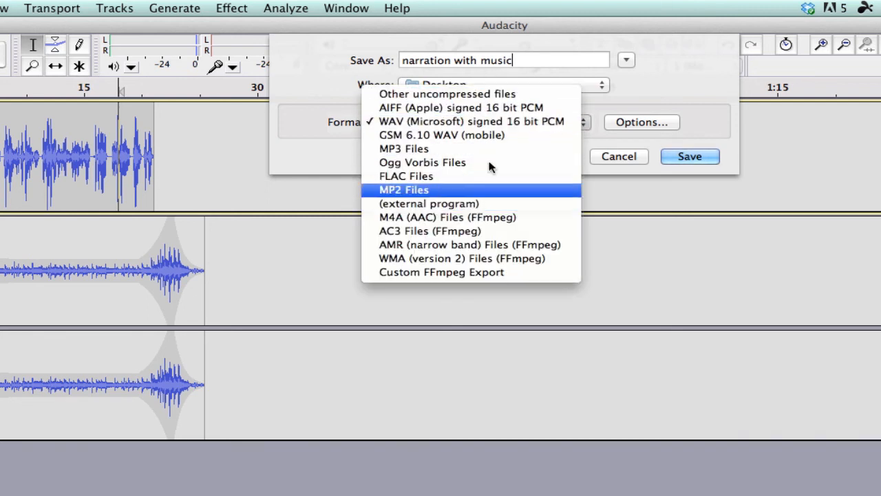
{"action": "left_click", "coordinate": [594, 175]}
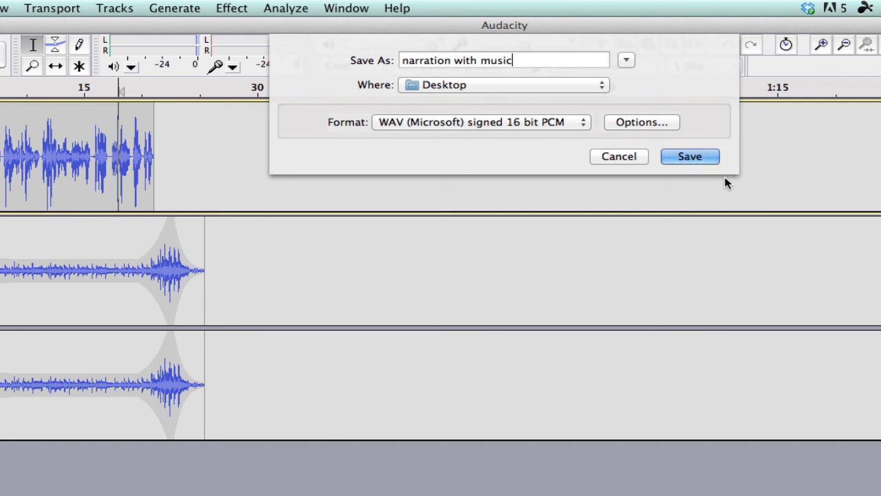
{"action": "left_click", "coordinate": [705, 157]}
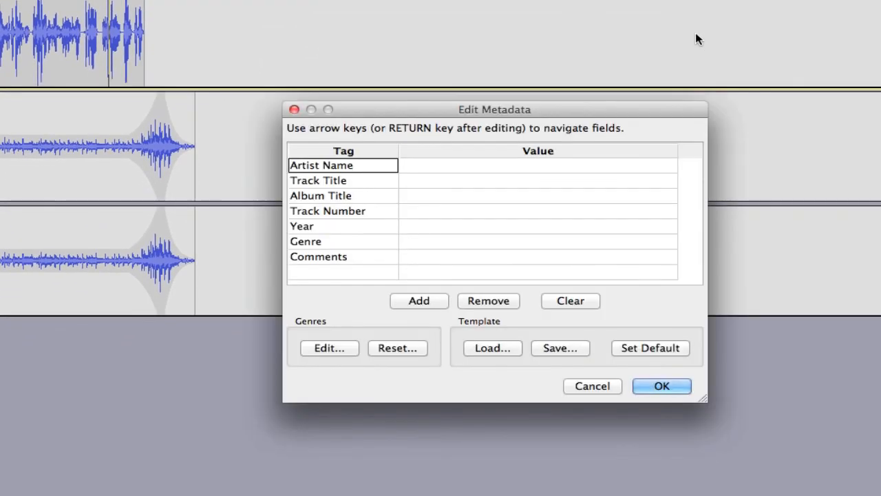
{"action": "left_click", "coordinate": [656, 386]}
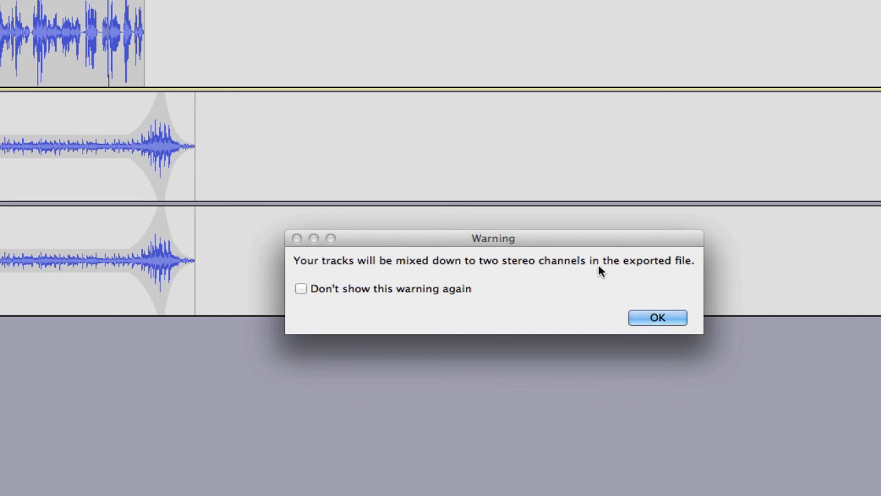
{"action": "left_click", "coordinate": [654, 321]}
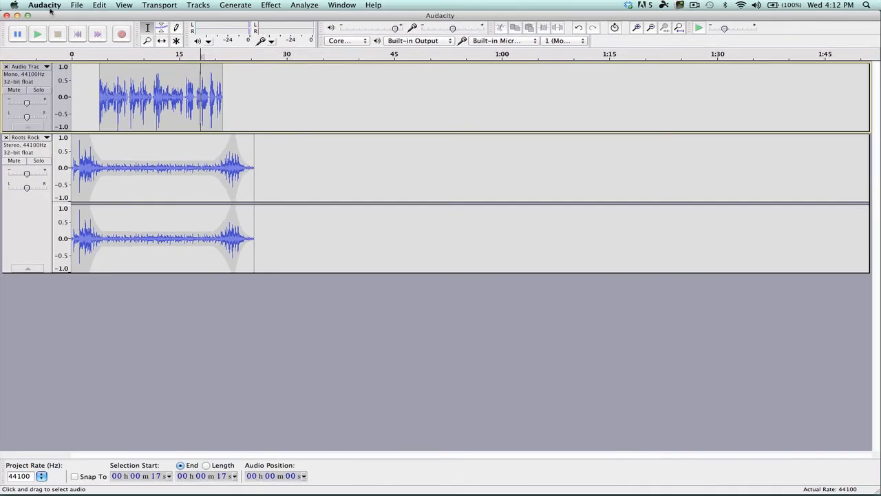
- Hide Audacity and select the exported "narration with music" WAV file on the desktop
{"action": "left_click", "coordinate": [53, 6]}
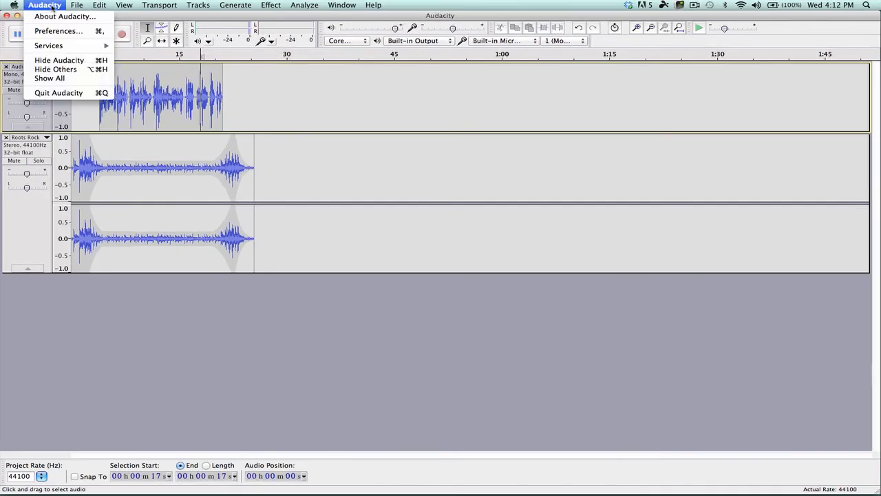
{"action": "left_click", "coordinate": [59, 60]}
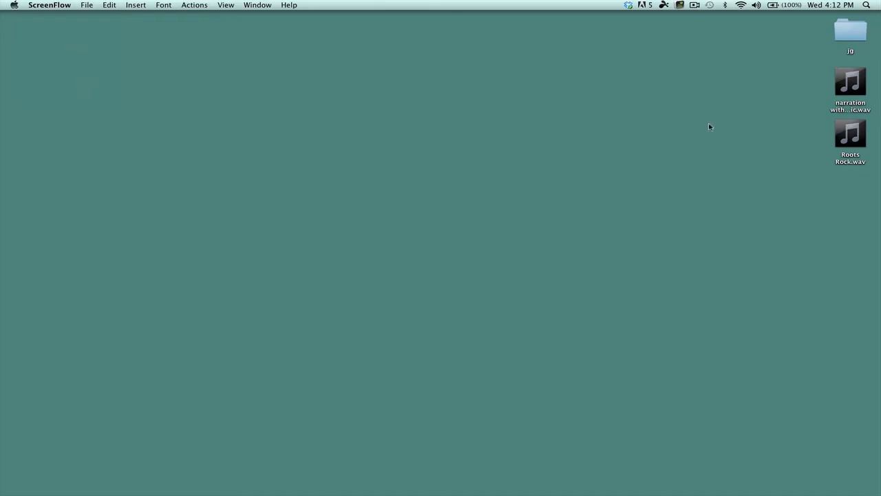
{"action": "left_click", "coordinate": [861, 86]}
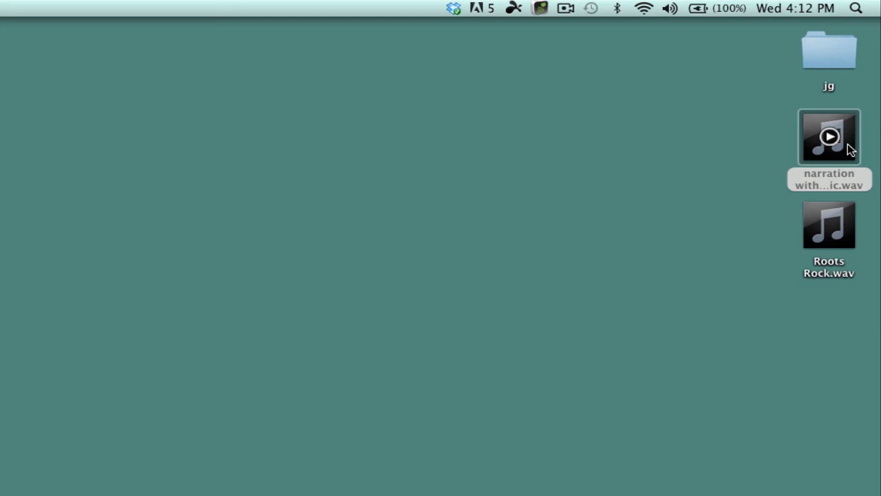